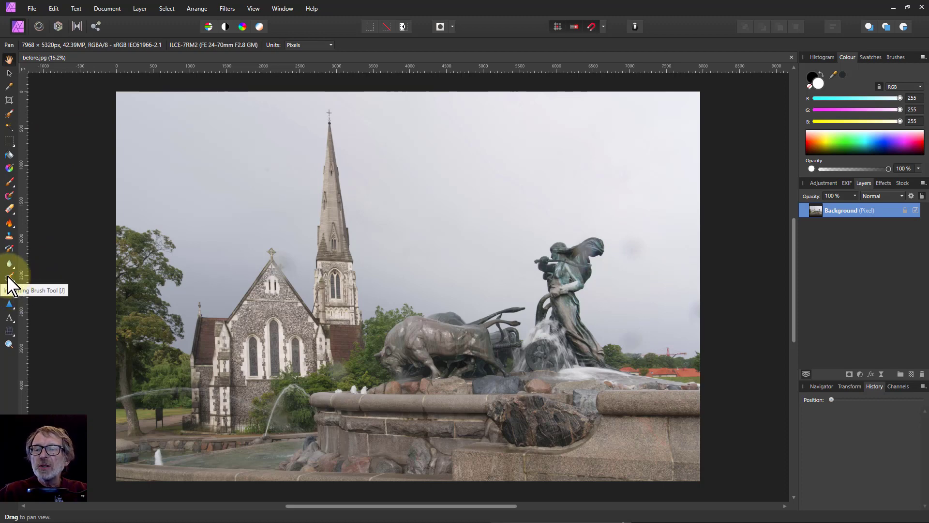
# Remove the raindrop spots from the sky around the fountain statue and near the photo's edge with the Inpainting Brush
pyautogui.click(8, 278)
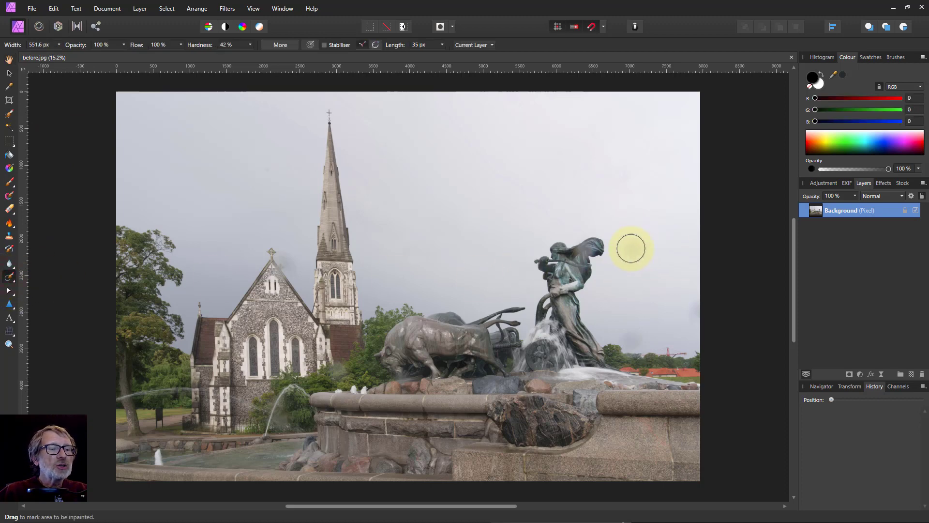
pyautogui.moveTo(632, 248); pyautogui.dragTo(639, 251)
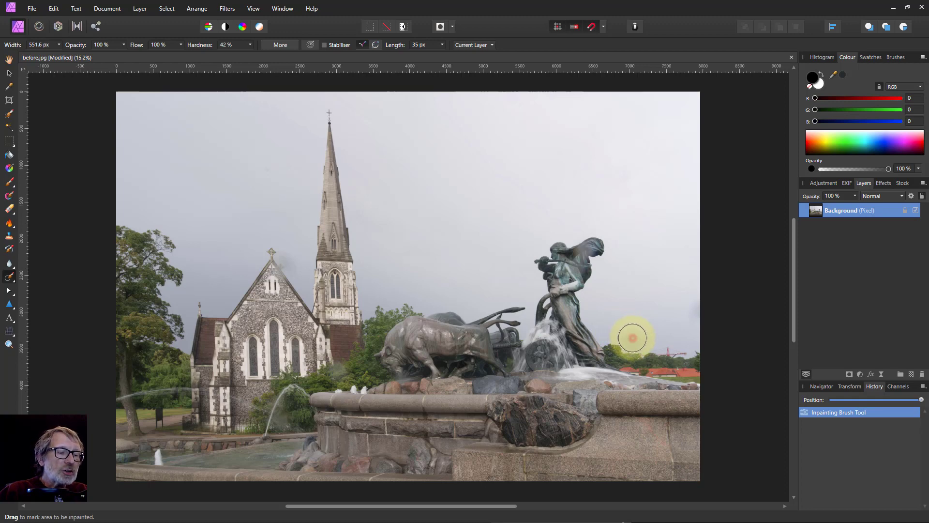
pyautogui.click(633, 337)
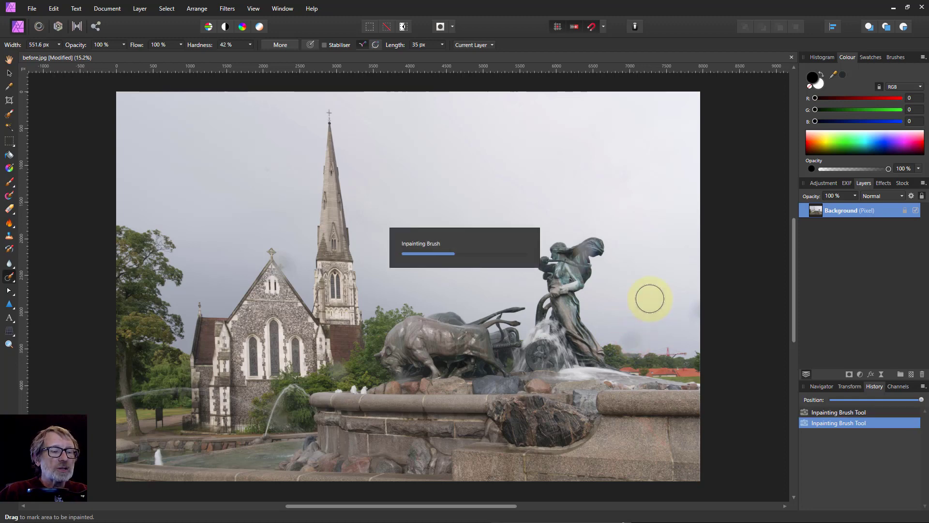
pyautogui.click(691, 313)
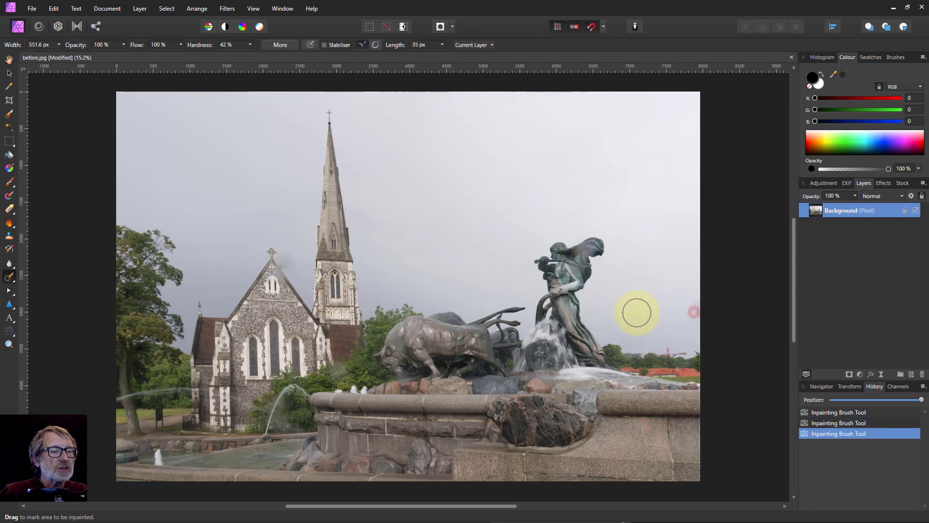
pyautogui.click(598, 312)
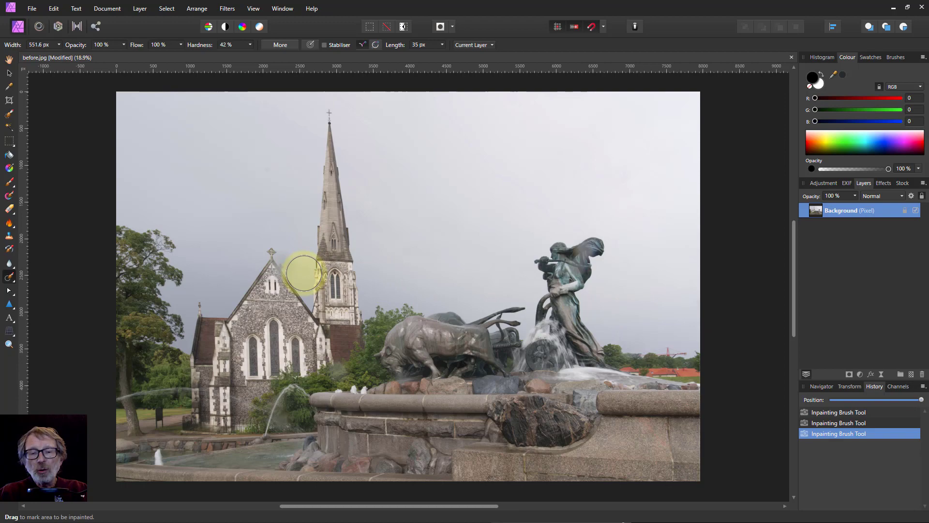
# Clone clean sky over the dark raindrop smudge between the church gable and the tower with the Clone Brush
pyautogui.scroll(6, 304, 273)
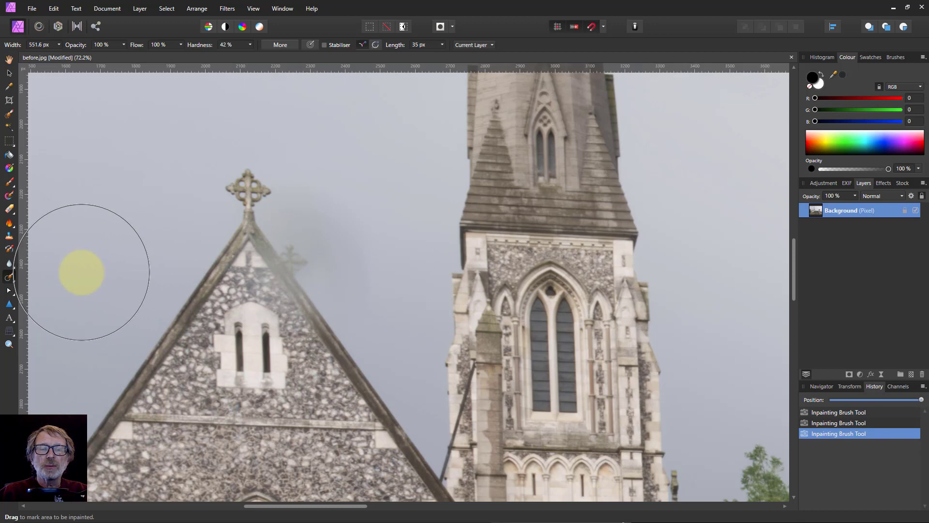
pyautogui.click(9, 237)
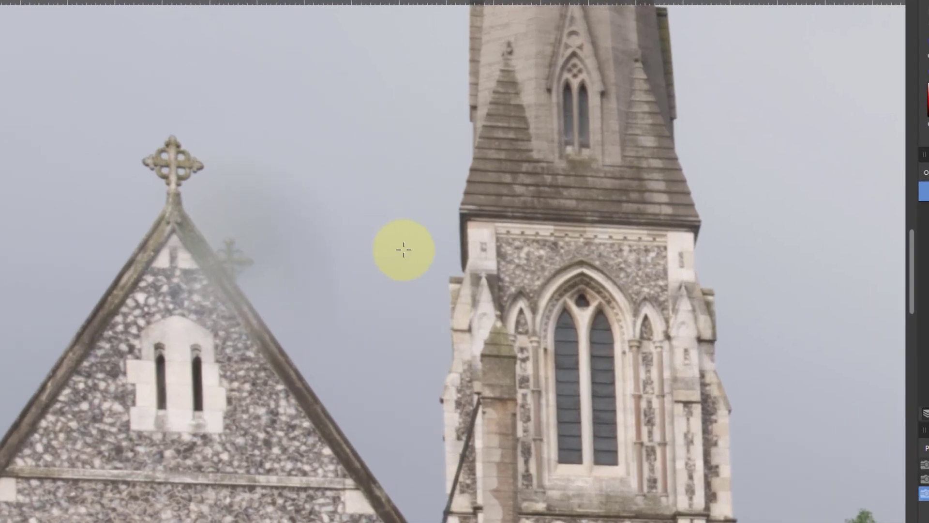
pyautogui.moveTo(301, 255)
pyautogui.mouseDown()
pyautogui.moveTo(300, 224)
pyautogui.moveTo(312, 286)
pyautogui.moveTo(308, 243)
pyautogui.moveTo(270, 195)
pyautogui.moveTo(252, 197)
pyautogui.moveTo(273, 237)
pyautogui.moveTo(256, 221)
pyautogui.moveTo(269, 221)
pyautogui.moveTo(269, 187)
pyautogui.moveTo(248, 172)
pyautogui.moveTo(229, 176)
pyautogui.moveTo(212, 196)
pyautogui.moveTo(218, 219)
pyautogui.moveTo(240, 210)
pyautogui.moveTo(317, 237)
pyautogui.moveTo(332, 256)
pyautogui.moveTo(326, 281)
pyautogui.moveTo(295, 289)
pyautogui.moveTo(308, 285)
pyautogui.moveTo(272, 251)
pyautogui.moveTo(254, 283)
pyautogui.moveTo(277, 251)
pyautogui.moveTo(253, 244)
pyautogui.moveTo(239, 221)
pyautogui.moveTo(267, 260)
pyautogui.moveTo(285, 329)
pyautogui.moveTo(288, 308)
pyautogui.moveTo(298, 305)
pyautogui.moveTo(295, 332)
pyautogui.moveTo(420, 355)
pyautogui.moveTo(396, 342)
pyautogui.mouseUp()
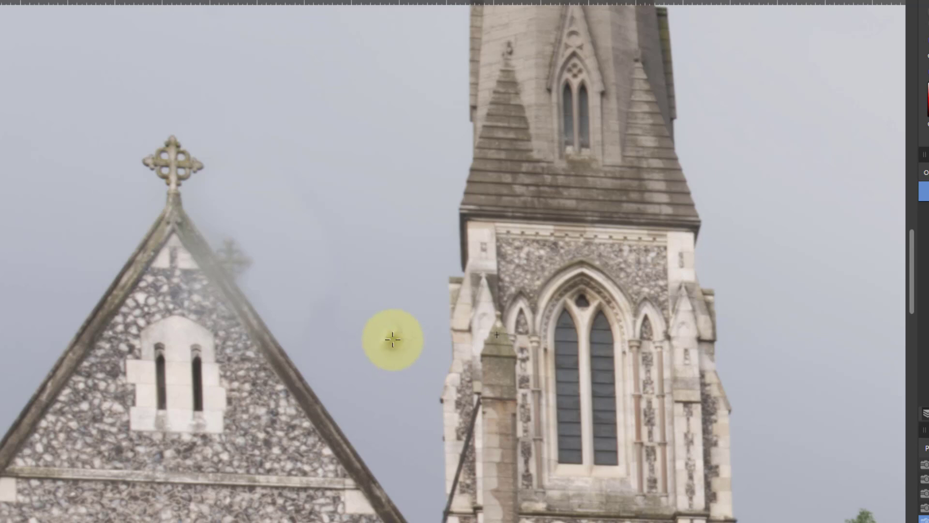
pyautogui.keyDown('alt'); pyautogui.click(358, 322); pyautogui.keyUp('alt')
pyautogui.moveTo(303, 330)
pyautogui.mouseDown()
pyautogui.moveTo(323, 244)
pyautogui.moveTo(272, 184)
pyautogui.moveTo(329, 248)
pyautogui.moveTo(336, 333)
pyautogui.moveTo(347, 278)
pyautogui.moveTo(316, 192)
pyautogui.moveTo(328, 209)
pyautogui.moveTo(272, 171)
pyautogui.moveTo(226, 193)
pyautogui.moveTo(212, 211)
pyautogui.moveTo(214, 231)
pyautogui.moveTo(198, 189)
pyautogui.moveTo(198, 198)
pyautogui.moveTo(229, 192)
pyautogui.moveTo(278, 365)
pyautogui.moveTo(299, 361)
pyautogui.moveTo(177, 246)
pyautogui.moveTo(180, 238)
pyautogui.moveTo(283, 373)
pyautogui.mouseUp()
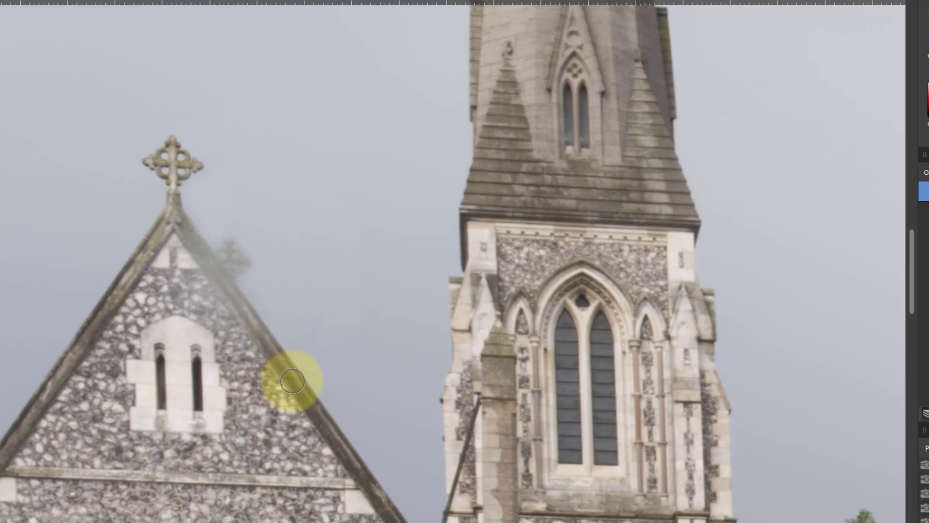
# Rebuild the blurred roof edge and stonework near the gable's peak by cloning from the sharp slope below it
pyautogui.moveTo(292, 381)
pyautogui.mouseDown()
pyautogui.moveTo(332, 434)
pyautogui.moveTo(254, 326)
pyautogui.moveTo(261, 323)
pyautogui.moveTo(235, 303)
pyautogui.moveTo(269, 345)
pyautogui.moveTo(262, 354)
pyautogui.moveTo(291, 353)
pyautogui.moveTo(258, 328)
pyautogui.moveTo(306, 408)
pyautogui.mouseUp()
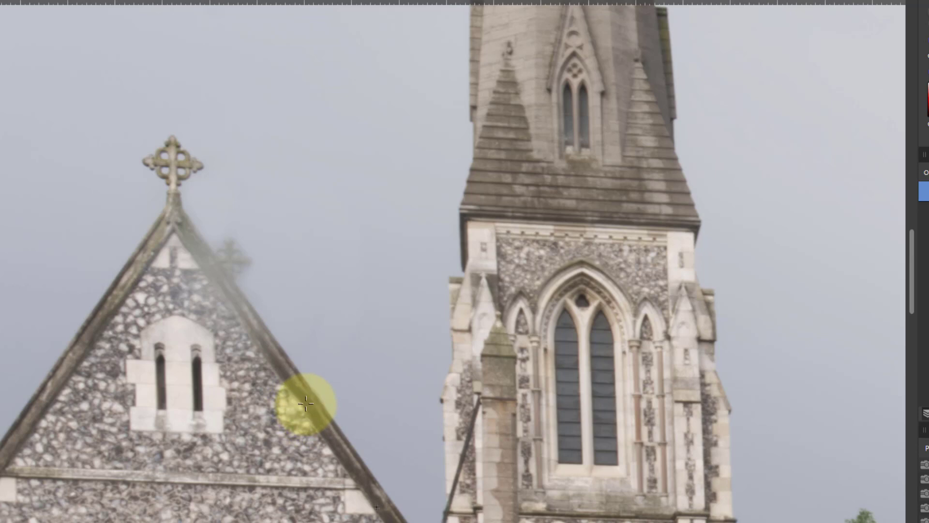
pyautogui.moveTo(305, 397)
pyautogui.mouseDown()
pyautogui.moveTo(323, 431)
pyautogui.moveTo(250, 328)
pyautogui.mouseUp()
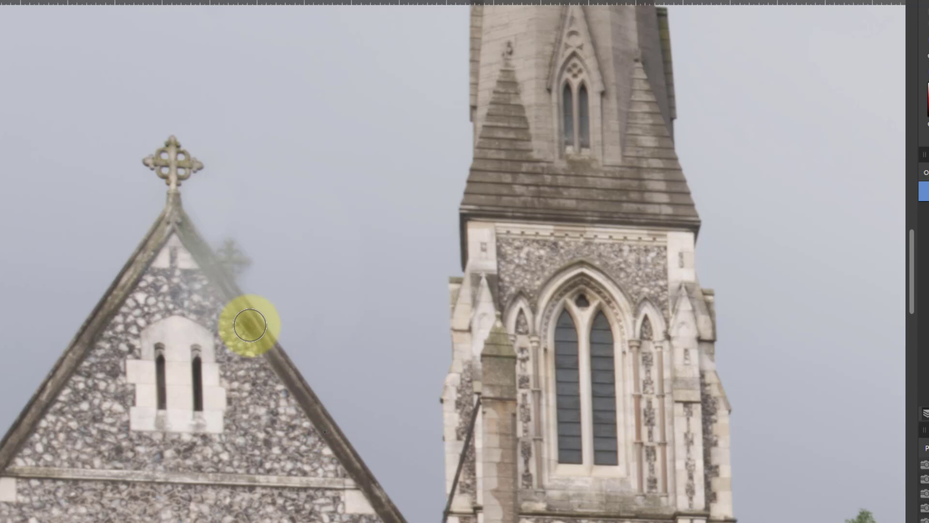
pyautogui.scroll(3, 231, 316)
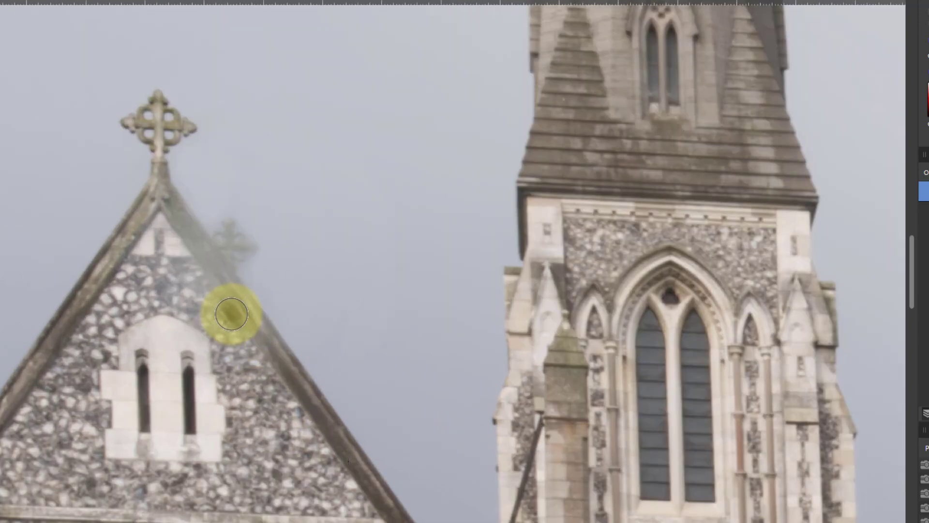
pyautogui.moveTo(293, 376)
pyautogui.mouseDown()
pyautogui.moveTo(286, 353)
pyautogui.moveTo(201, 268)
pyautogui.moveTo(295, 350)
pyautogui.moveTo(285, 350)
pyautogui.moveTo(317, 435)
pyautogui.moveTo(373, 471)
pyautogui.moveTo(403, 512)
pyautogui.mouseUp()
pyautogui.moveTo(306, 382)
pyautogui.mouseDown()
pyautogui.moveTo(262, 319)
pyautogui.moveTo(336, 408)
pyautogui.moveTo(173, 220)
pyautogui.moveTo(139, 166)
pyautogui.moveTo(141, 220)
pyautogui.moveTo(166, 278)
pyautogui.moveTo(168, 264)
pyautogui.moveTo(222, 330)
pyautogui.moveTo(267, 442)
pyautogui.moveTo(386, 521)
pyautogui.moveTo(408, 502)
pyautogui.moveTo(228, 183)
pyautogui.moveTo(166, 363)
pyautogui.moveTo(167, 351)
pyautogui.mouseUp()
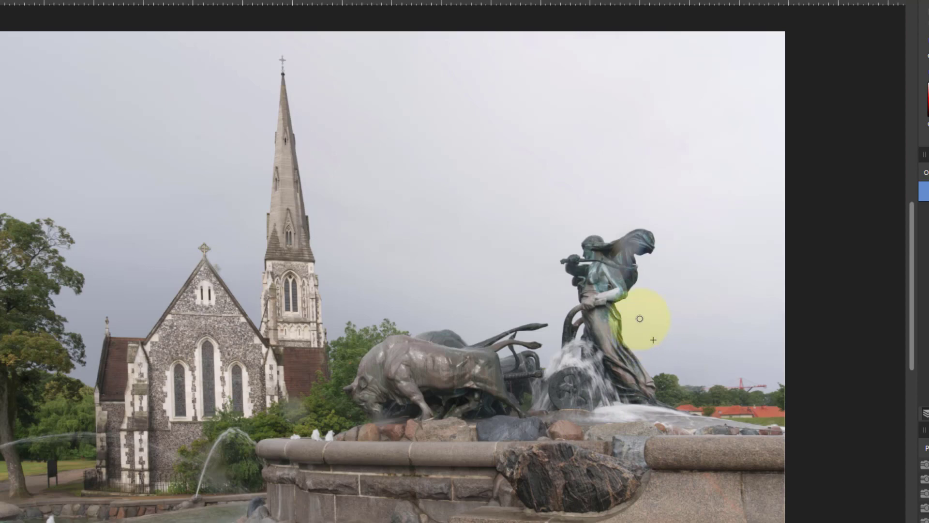
# Add a Brightness and Contrast adjustment for the hazy patch on the statue's cape and set its contrast to 100%
pyautogui.moveTo(656, 229)
pyautogui.mouseDown()
pyautogui.moveTo(646, 213)
pyautogui.moveTo(645, 278)
pyautogui.mouseUp()
pyautogui.scroll(2, 481, 284)
pyautogui.scroll(4, 384, 282)
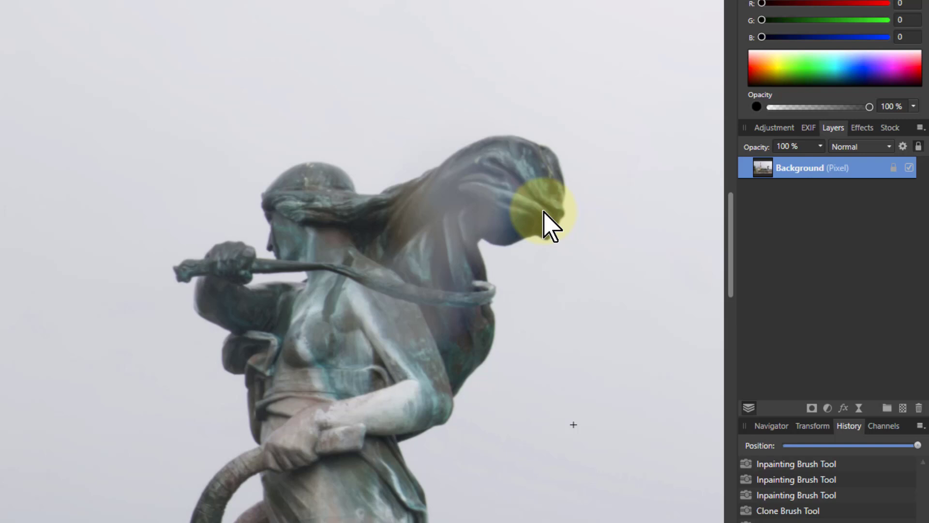
pyautogui.scroll(1, 557, 214)
pyautogui.scroll(2, 576, 234)
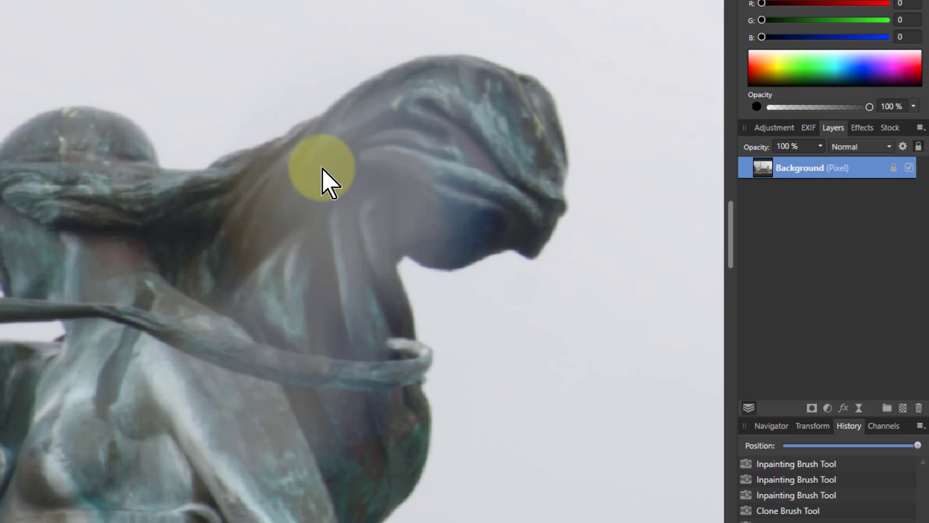
pyautogui.click(828, 408)
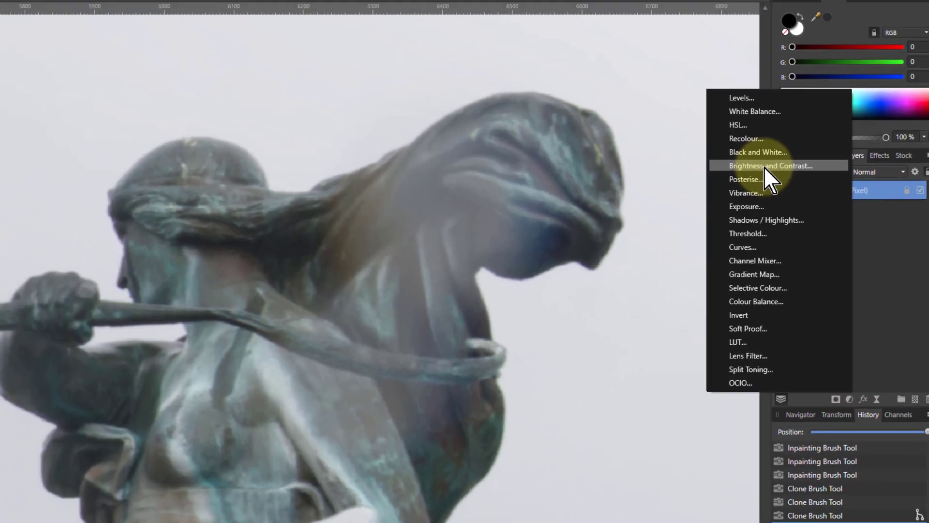
pyautogui.click(731, 140)
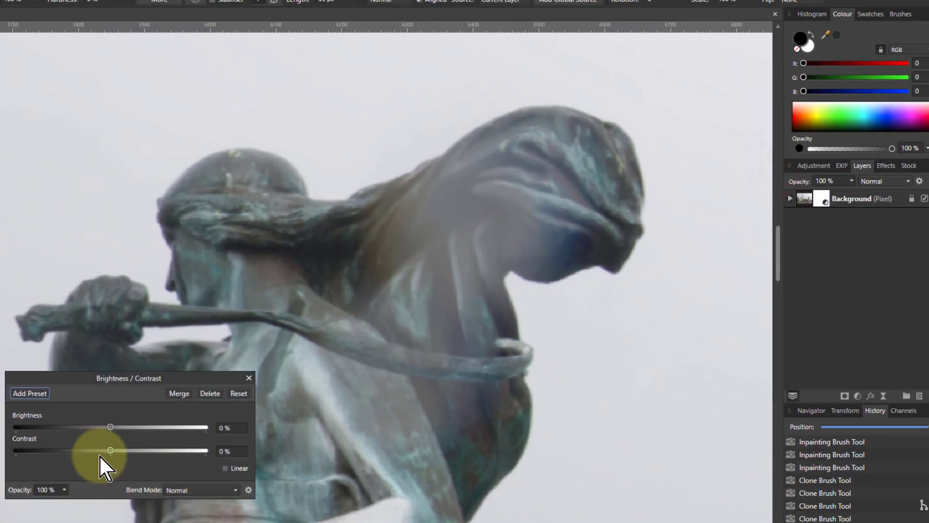
pyautogui.moveTo(110, 450); pyautogui.dragTo(194, 451)
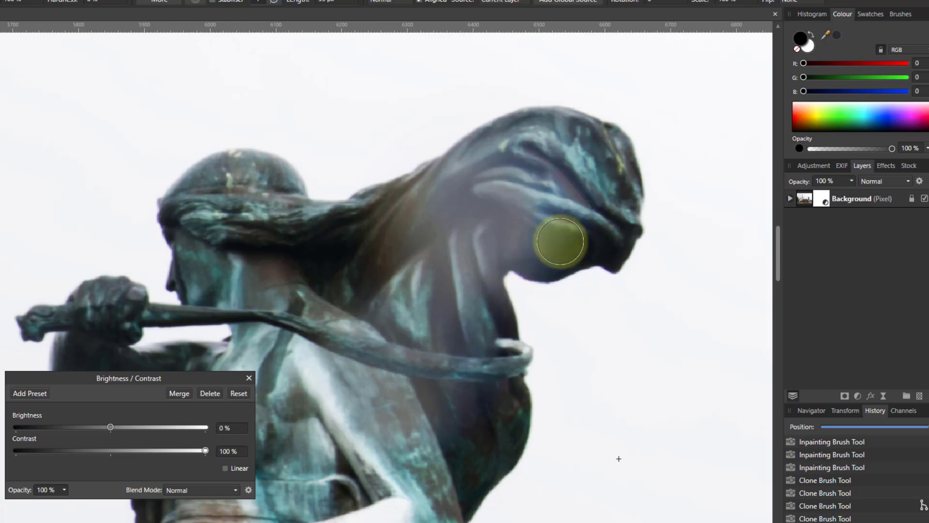
# Set the Brightness / Contrast adjustment's blend mode to Luminosity and close its settings
pyautogui.click(206, 491)
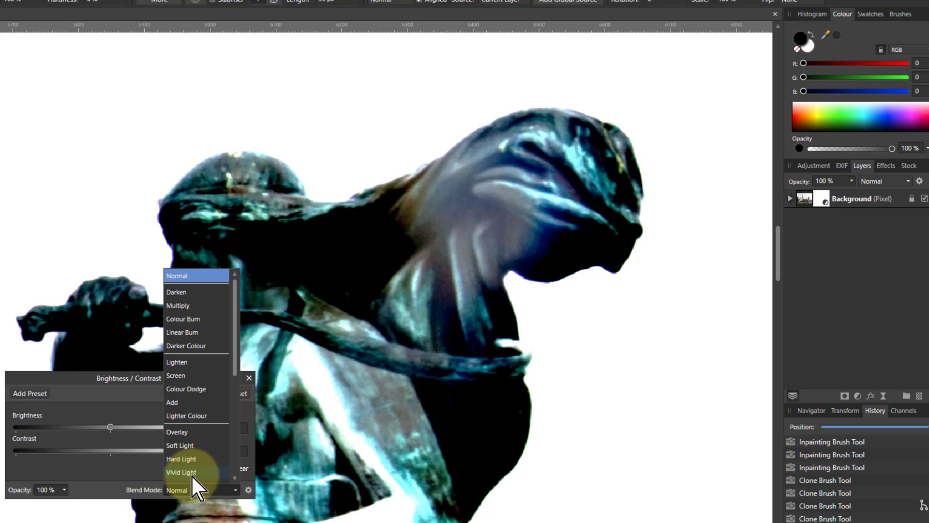
pyautogui.scroll(-4, 188, 428)
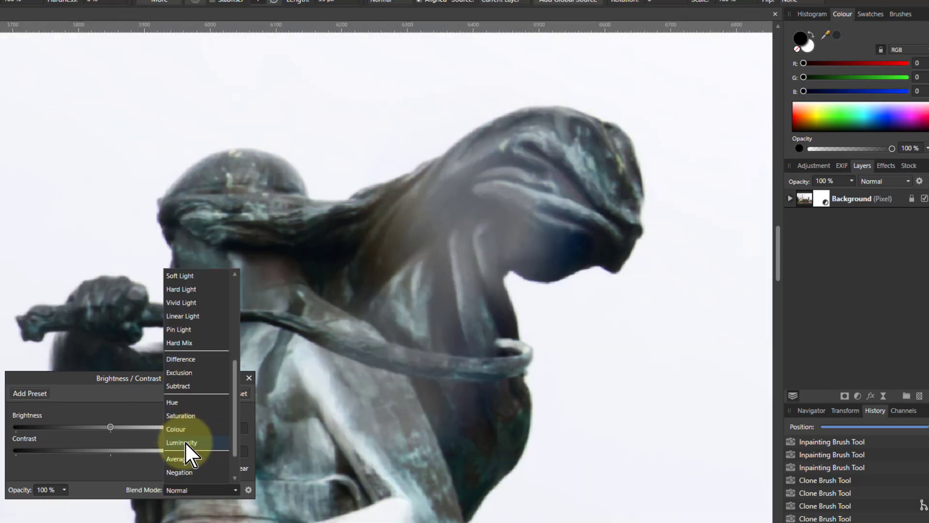
pyautogui.click(186, 442)
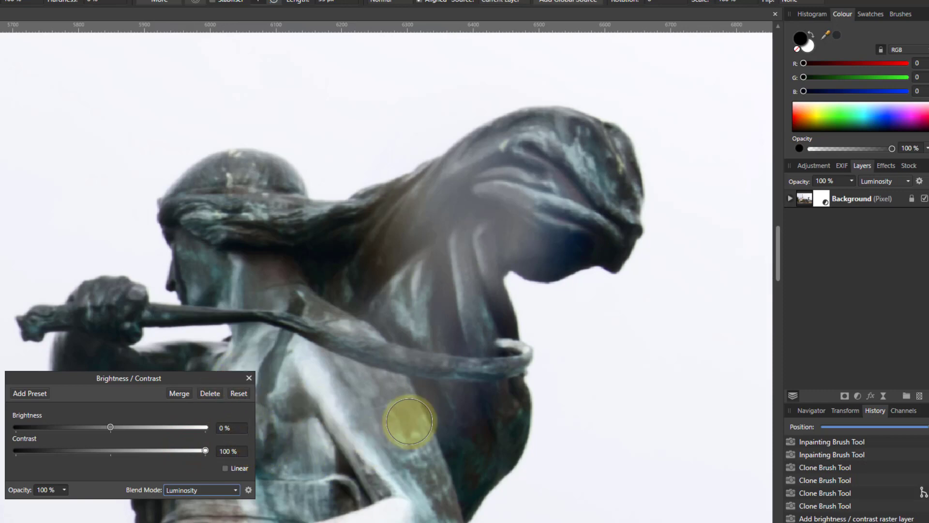
pyautogui.click(249, 378)
# Reveal the adjustment nested under the Background layer and invert its mask to black, hiding its effect
pyautogui.hotkey('ctrl', '0')
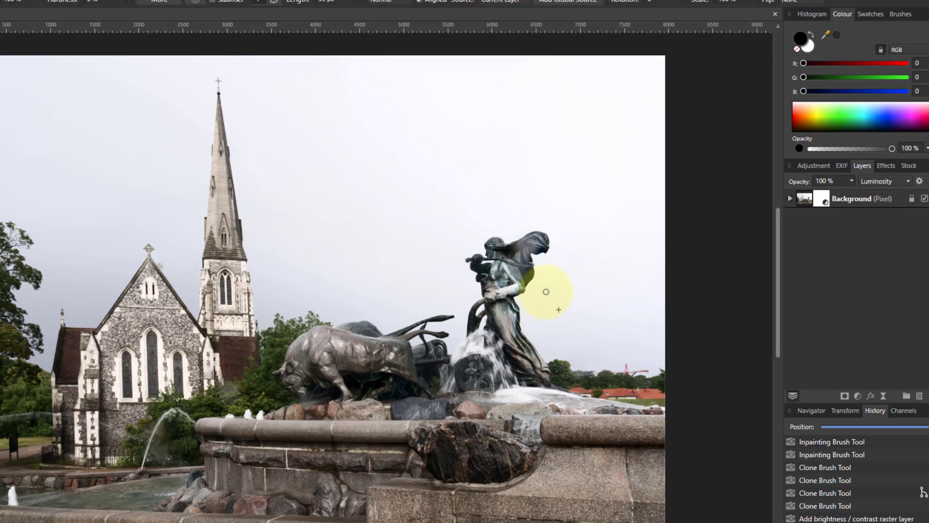
pyautogui.click(790, 199)
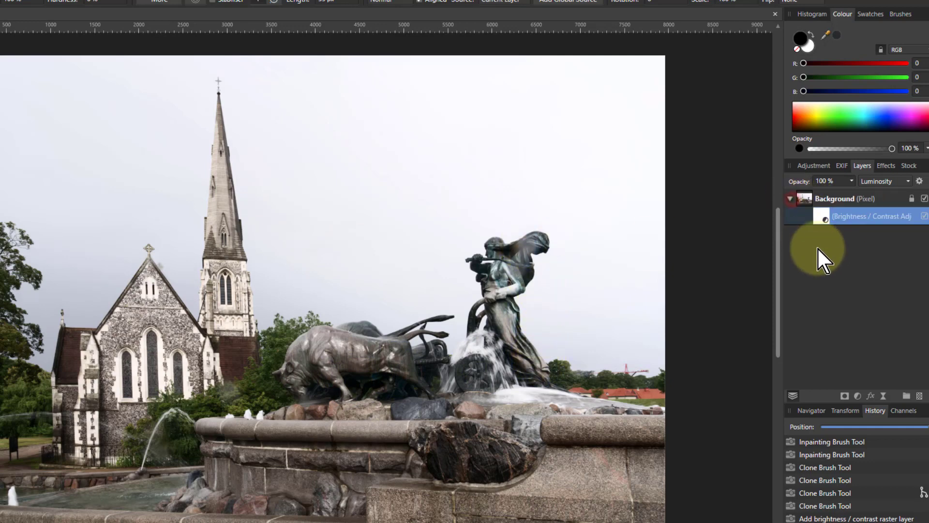
pyautogui.click(824, 215)
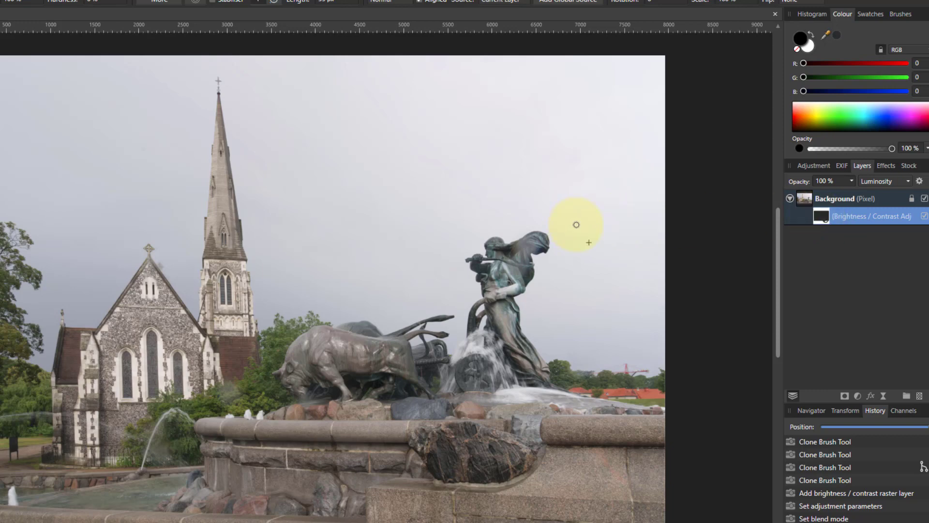
# Paint with a soft white brush on the adjustment's mask over the hazy patch of the statue's cape
pyautogui.scroll(3, 577, 220)
pyautogui.scroll(2, 553, 239)
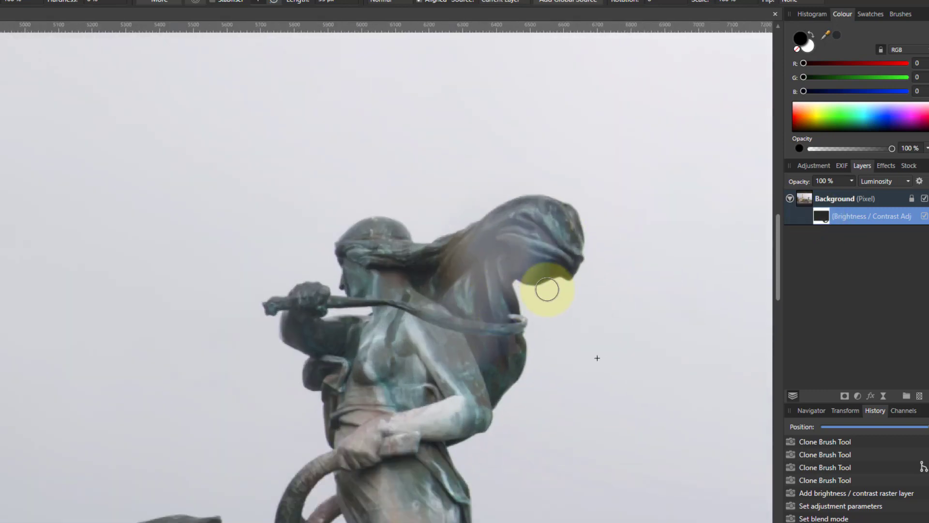
pyautogui.scroll(2, 546, 286)
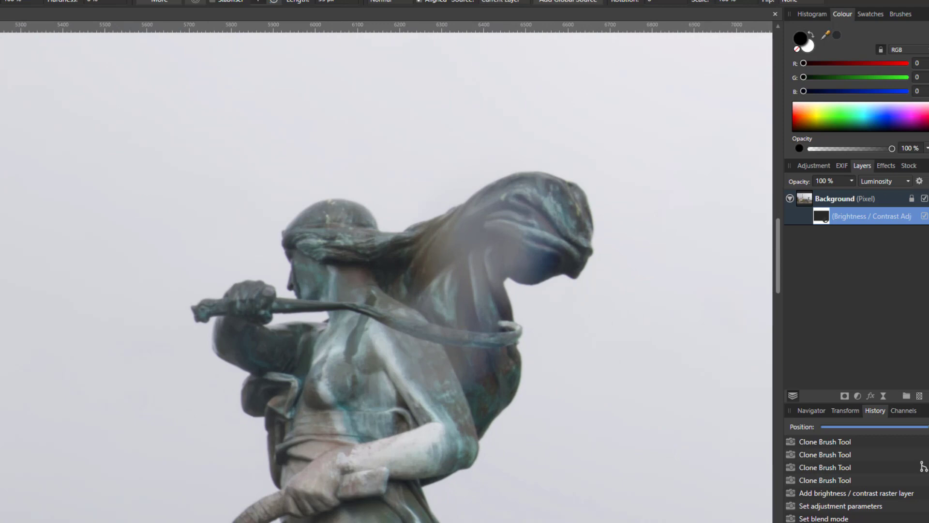
pyautogui.press('b')
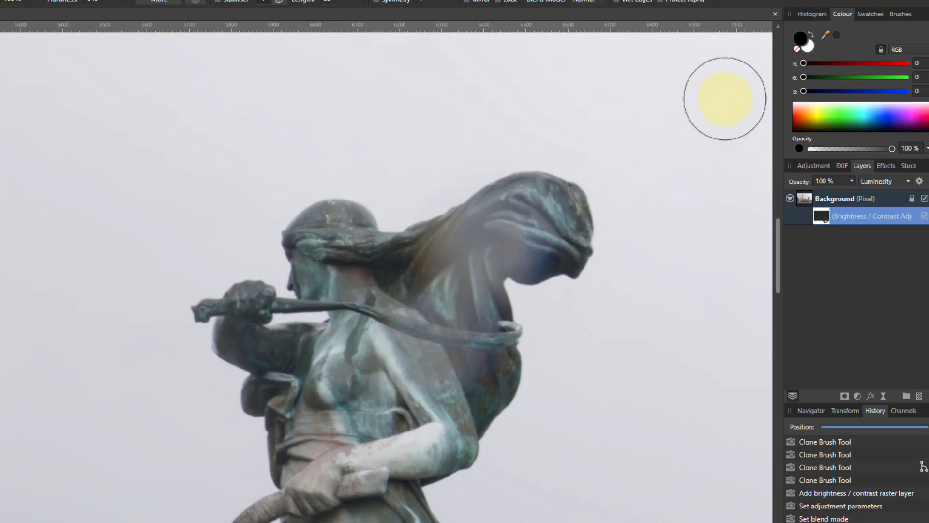
pyautogui.click(806, 47)
pyautogui.click(642, 155)
pyautogui.moveTo(536, 242); pyautogui.dragTo(510, 230)
pyautogui.moveTo(501, 242)
pyautogui.mouseDown()
pyautogui.moveTo(480, 322)
pyautogui.moveTo(468, 343)
pyautogui.moveTo(457, 264)
pyautogui.moveTo(511, 229)
pyautogui.moveTo(461, 258)
pyautogui.moveTo(492, 240)
pyautogui.mouseUp()
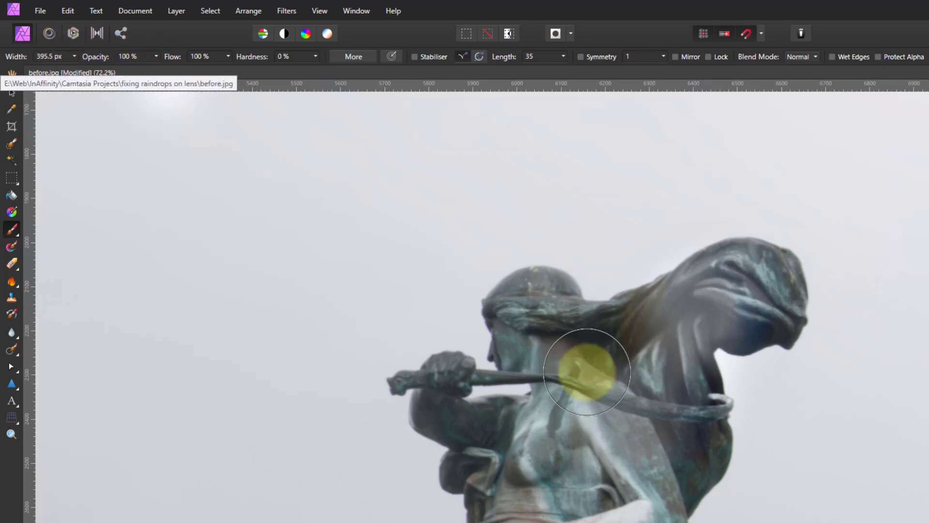
pyautogui.moveTo(691, 311)
pyautogui.mouseDown()
pyautogui.moveTo(616, 426)
pyautogui.moveTo(670, 406)
pyautogui.mouseUp()
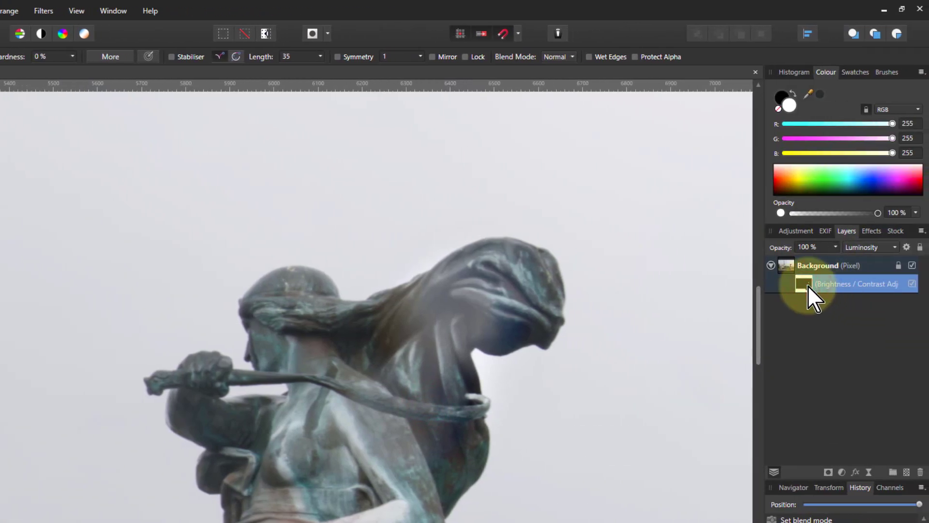
# Duplicate the Brightness / Contrast adjustment and paint the copy's mask completely black, then reselect the copy
pyautogui.hotkey('ctrl', 'j')
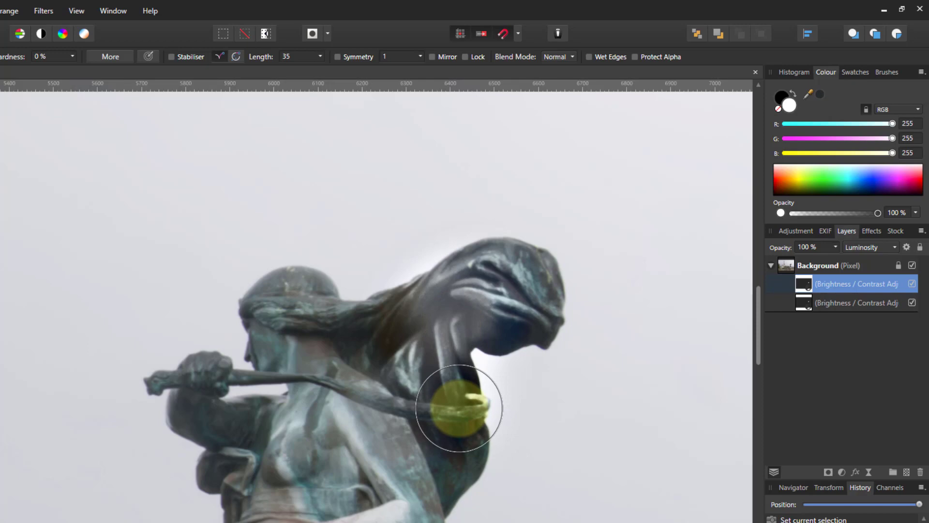
pyautogui.keyDown('alt'); pyautogui.click(804, 286); pyautogui.keyUp('alt')
pyautogui.hotkey('ctrl', 'i')
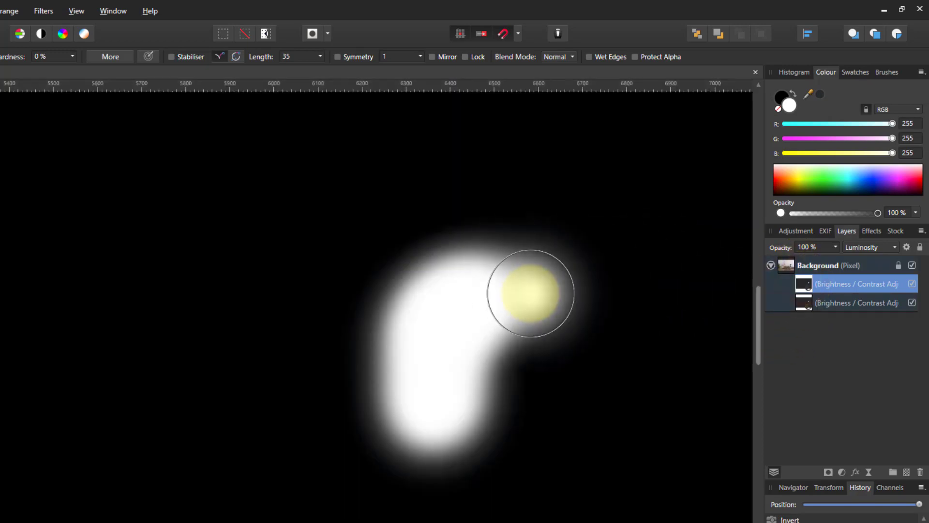
pyautogui.click(781, 100)
pyautogui.moveTo(556, 249)
pyautogui.mouseDown()
pyautogui.moveTo(526, 282)
pyautogui.moveTo(428, 283)
pyautogui.moveTo(470, 317)
pyautogui.moveTo(487, 354)
pyautogui.moveTo(442, 409)
pyautogui.moveTo(368, 399)
pyautogui.moveTo(415, 322)
pyautogui.moveTo(581, 287)
pyautogui.moveTo(397, 454)
pyautogui.moveTo(523, 216)
pyautogui.mouseUp()
pyautogui.click(827, 297)
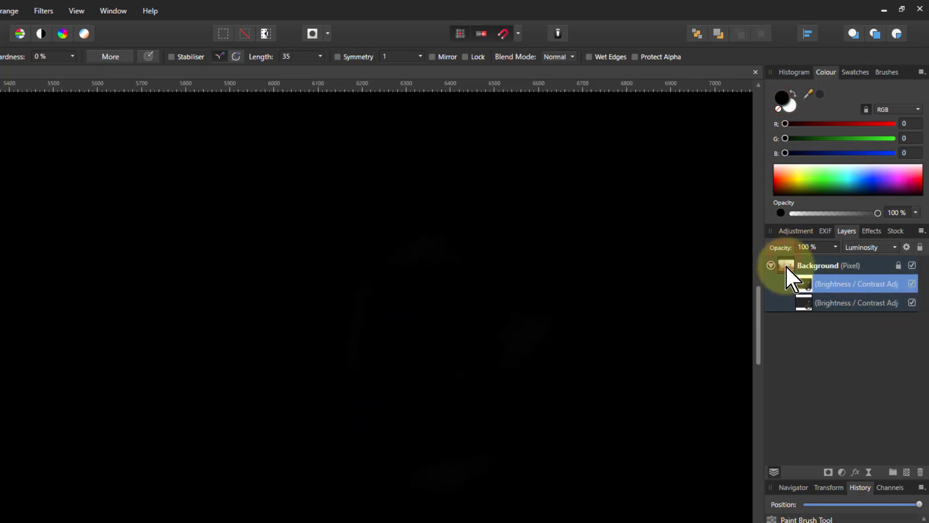
pyautogui.click(786, 266)
pyautogui.click(810, 284)
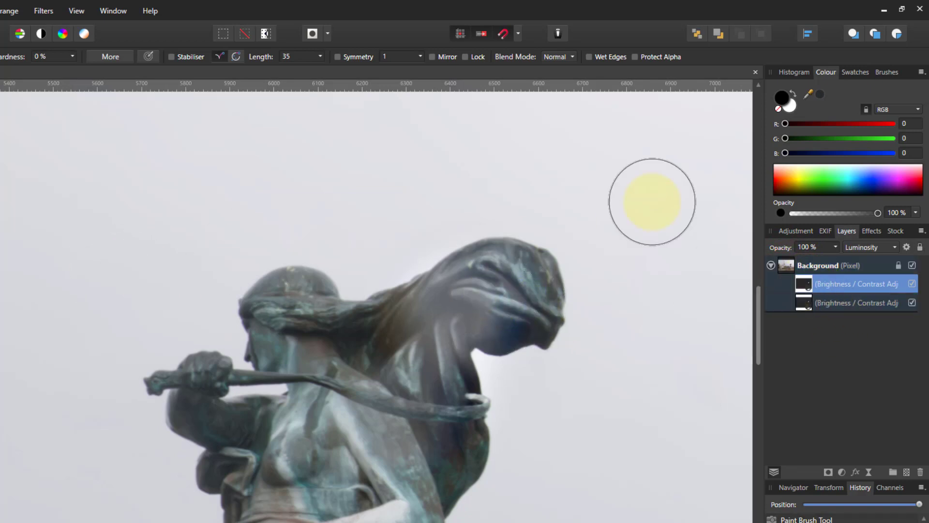
# Paint white at 49% brush opacity on the duplicate adjustment's mask over the haze remaining on the statue's cape
pyautogui.click(792, 102)
pyautogui.moveTo(533, 260)
pyautogui.mouseDown()
pyautogui.moveTo(472, 290)
pyautogui.moveTo(418, 348)
pyautogui.moveTo(418, 375)
pyautogui.moveTo(449, 415)
pyautogui.moveTo(440, 412)
pyautogui.moveTo(418, 345)
pyautogui.moveTo(463, 309)
pyautogui.moveTo(521, 283)
pyautogui.mouseUp()
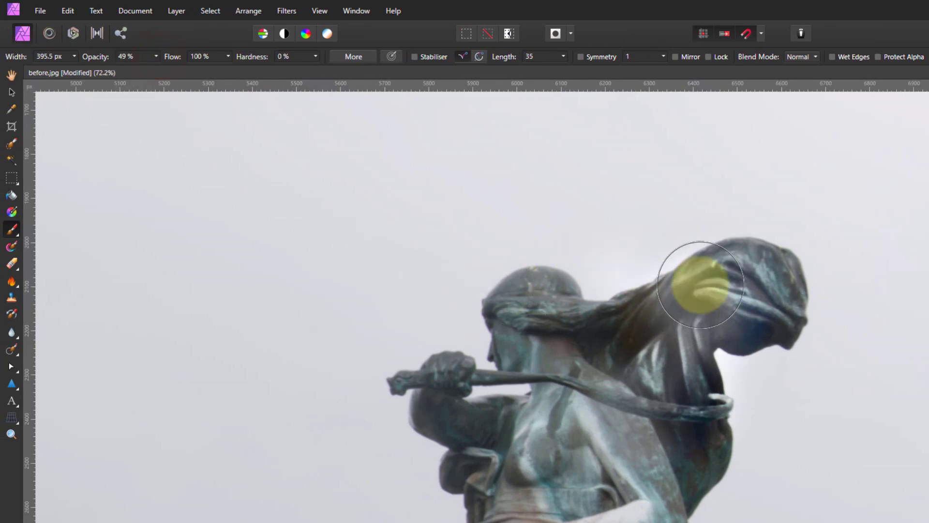
pyautogui.moveTo(700, 284)
pyautogui.mouseDown()
pyautogui.moveTo(705, 296)
pyautogui.moveTo(738, 294)
pyautogui.mouseUp()
pyautogui.moveTo(465, 482)
pyautogui.mouseDown()
pyautogui.moveTo(668, 466)
pyautogui.moveTo(674, 409)
pyautogui.moveTo(667, 387)
pyautogui.moveTo(703, 321)
pyautogui.mouseUp()
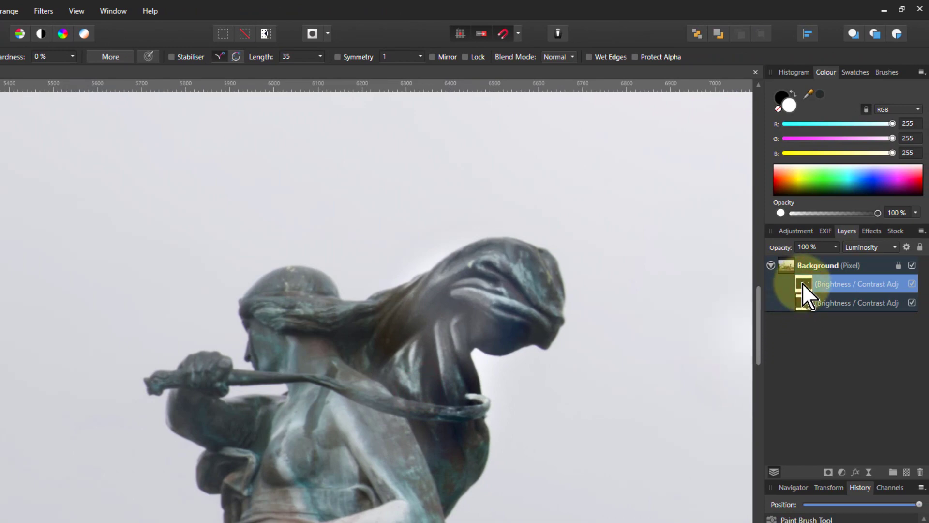
# Duplicate the topmost Brightness / Contrast adjustment once more and paint the new copy's mask black across the statue area
pyautogui.hotkey('ctrl', 'j')
pyautogui.click(452, 372)
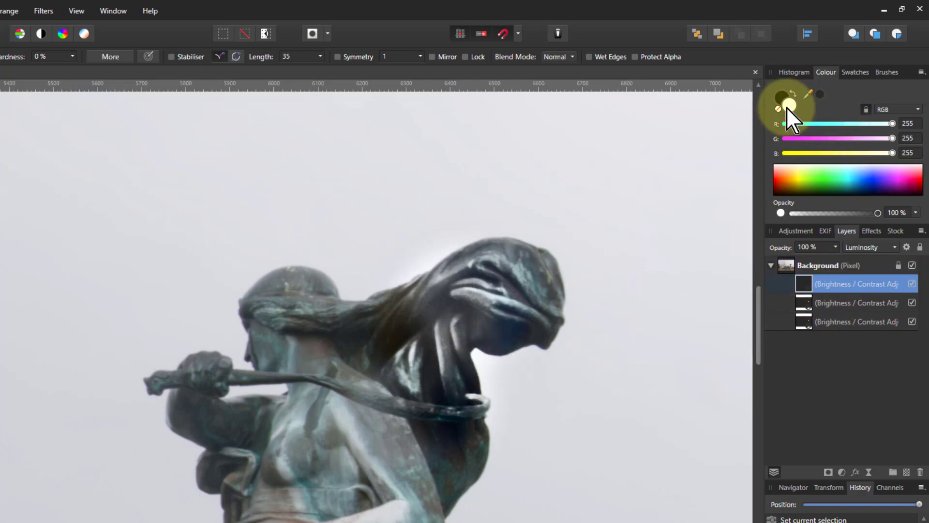
pyautogui.click(779, 100)
pyautogui.moveTo(539, 276)
pyautogui.mouseDown()
pyautogui.moveTo(417, 325)
pyautogui.moveTo(472, 298)
pyautogui.moveTo(439, 265)
pyautogui.moveTo(428, 313)
pyautogui.moveTo(326, 334)
pyautogui.moveTo(446, 388)
pyautogui.moveTo(411, 295)
pyautogui.moveTo(512, 273)
pyautogui.moveTo(440, 468)
pyautogui.moveTo(393, 301)
pyautogui.moveTo(427, 275)
pyautogui.moveTo(699, 275)
pyautogui.mouseUp()
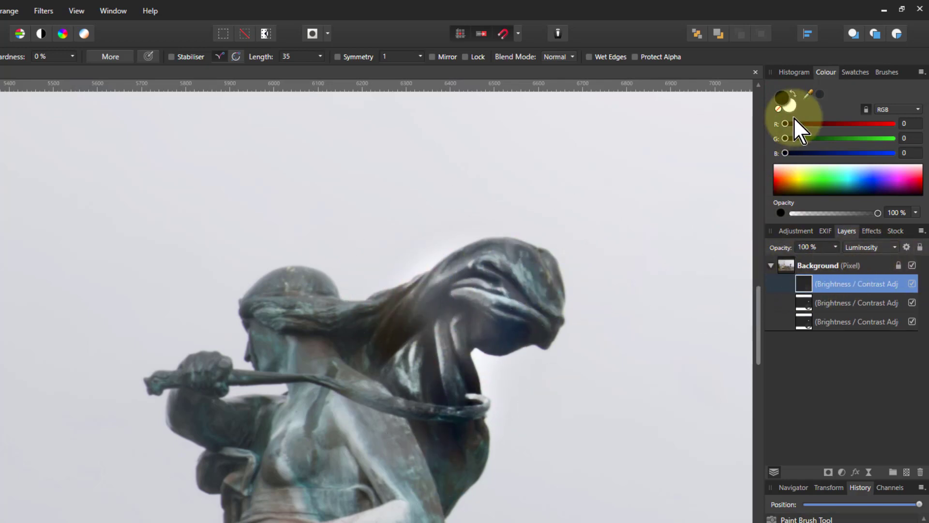
# Paint white on the third adjustment's mask over the last haze in the folds of the statue's cape
pyautogui.click(790, 105)
pyautogui.moveTo(433, 412)
pyautogui.mouseDown()
pyautogui.moveTo(426, 384)
pyautogui.moveTo(435, 326)
pyautogui.moveTo(451, 304)
pyautogui.moveTo(415, 300)
pyautogui.moveTo(415, 317)
pyautogui.moveTo(551, 316)
pyautogui.moveTo(447, 311)
pyautogui.moveTo(483, 305)
pyautogui.mouseUp()
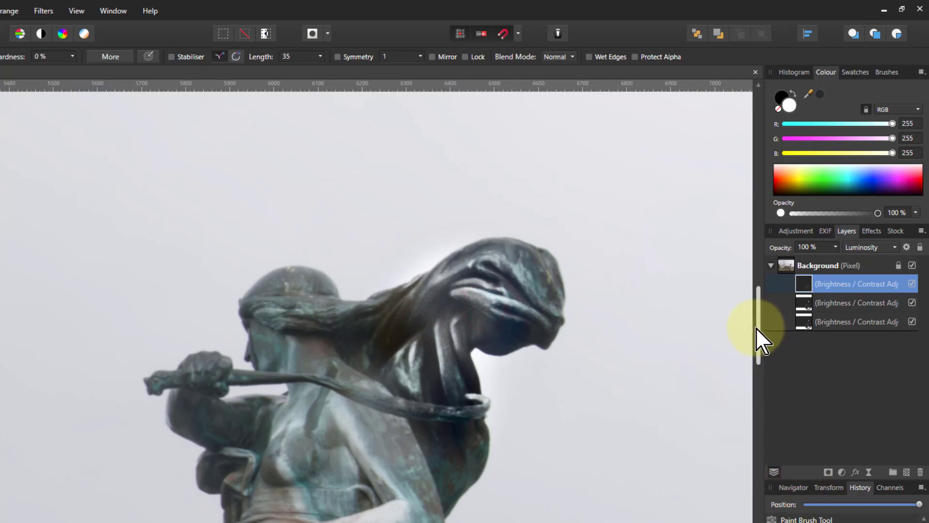
# Paint white on the lowest Brightness / Contrast adjustment's mask over the haze between the bull's muzzle and the rocks
pyautogui.moveTo(758, 328); pyautogui.dragTo(797, 479)
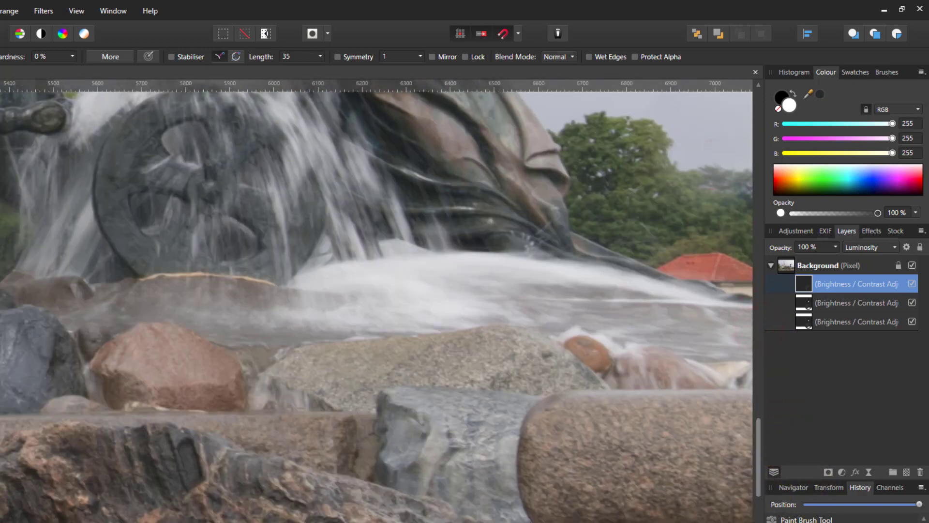
pyautogui.moveTo(556, 522); pyautogui.dragTo(386, 522)
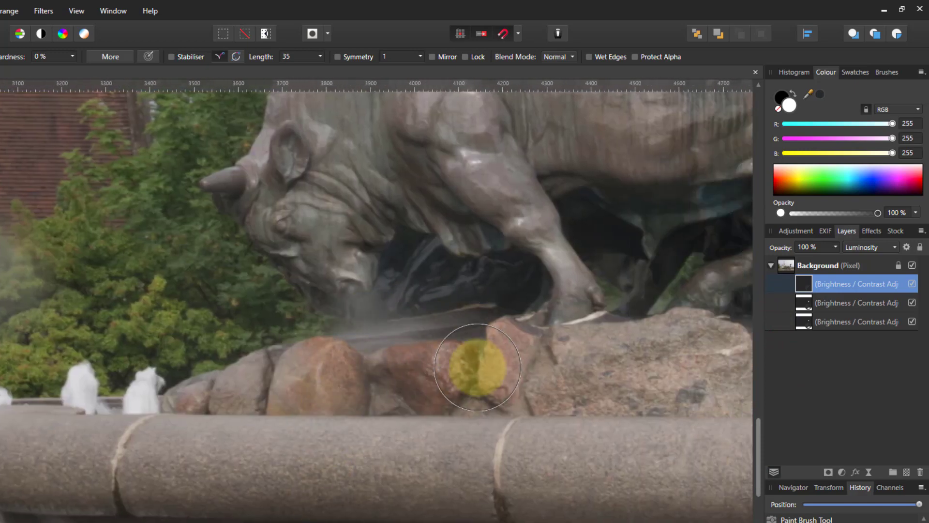
pyautogui.click(803, 320)
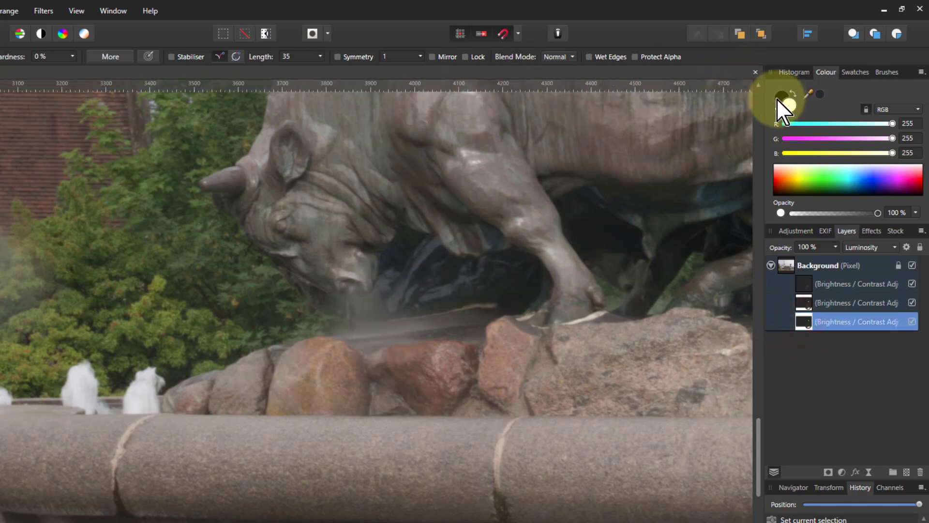
pyautogui.moveTo(366, 321)
pyautogui.mouseDown()
pyautogui.moveTo(355, 317)
pyautogui.moveTo(429, 311)
pyautogui.moveTo(629, 325)
pyautogui.moveTo(369, 297)
pyautogui.moveTo(554, 311)
pyautogui.moveTo(573, 321)
pyautogui.moveTo(444, 310)
pyautogui.mouseUp()
# Paint white over the hazy patch in the trees beside the bull on the lowest adjustment's mask, then on the middle one's
pyautogui.moveTo(74, 290)
pyautogui.mouseDown()
pyautogui.moveTo(142, 266)
pyautogui.moveTo(112, 266)
pyautogui.moveTo(186, 285)
pyautogui.mouseUp()
pyautogui.click(119, 265)
pyautogui.click(104, 259)
pyautogui.click(123, 279)
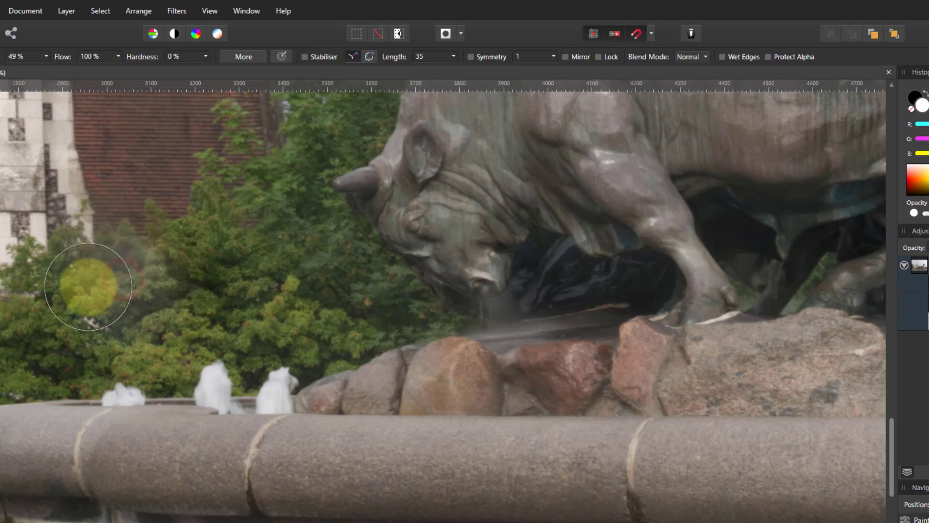
pyautogui.moveTo(89, 287); pyautogui.dragTo(111, 264)
pyautogui.click(928, 305)
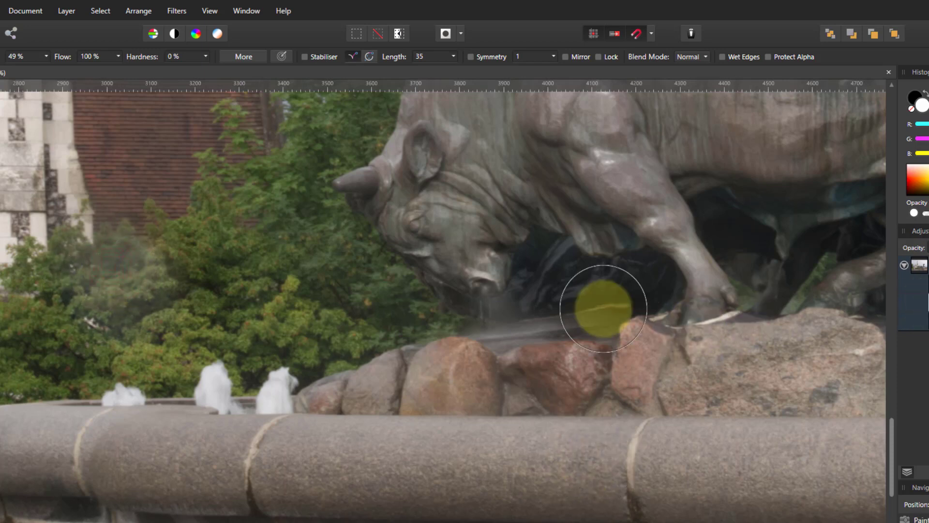
pyautogui.click(124, 262)
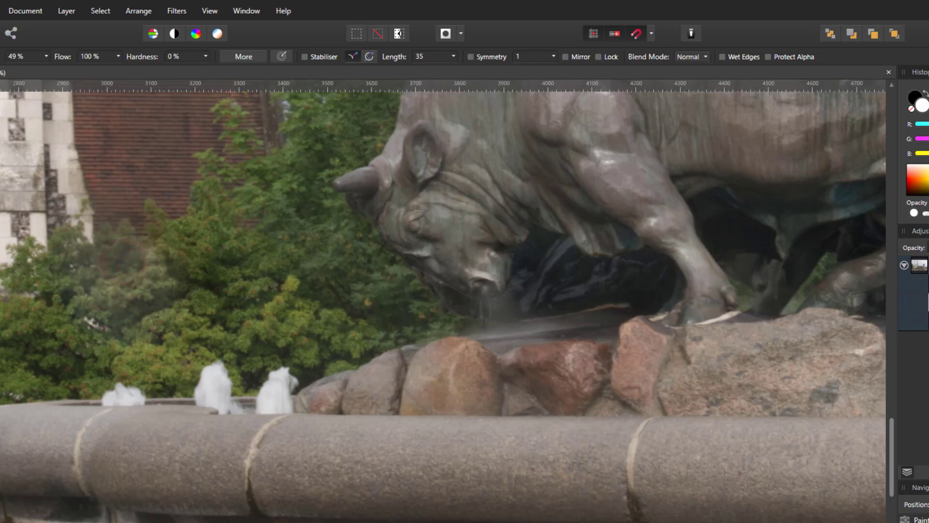
# Inspect the whole photo, then compare it with the original by moving back through the edit history and returning to the latest state
pyautogui.hscroll(-6, 443, 305)
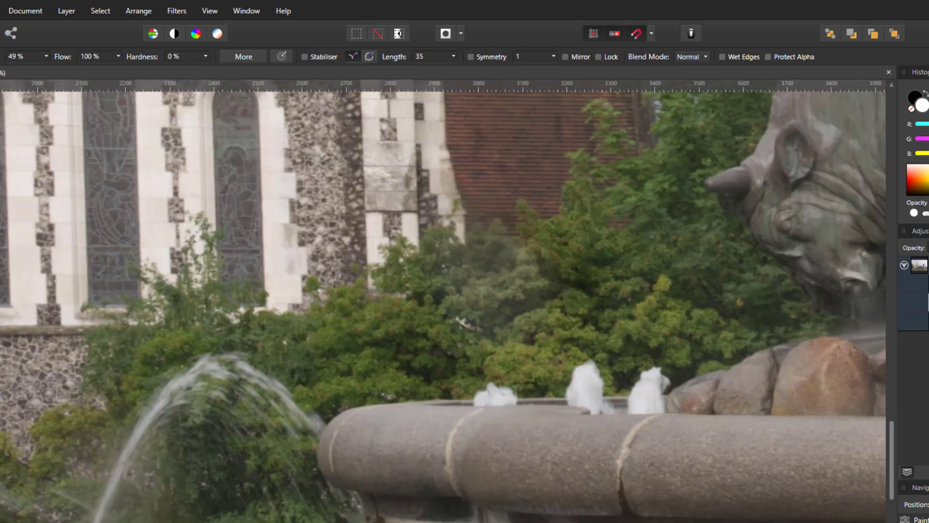
pyautogui.scroll(-1, 443, 307)
pyautogui.moveTo(139, 397)
pyautogui.mouseDown()
pyautogui.moveTo(122, 452)
pyautogui.moveTo(159, 473)
pyautogui.moveTo(169, 389)
pyautogui.moveTo(154, 458)
pyautogui.moveTo(218, 474)
pyautogui.moveTo(180, 375)
pyautogui.moveTo(232, 441)
pyautogui.moveTo(296, 493)
pyautogui.mouseUp()
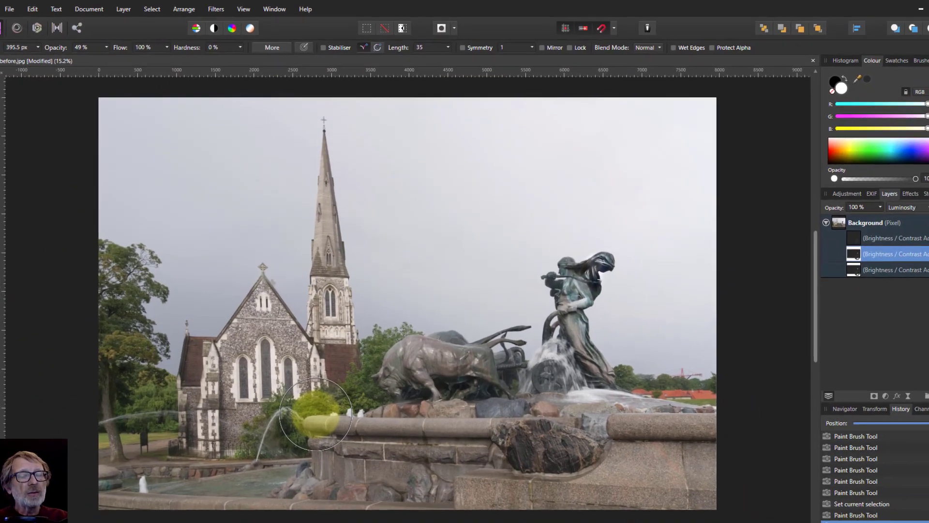
pyautogui.moveTo(310, 407)
pyautogui.mouseDown()
pyautogui.moveTo(321, 391)
pyautogui.moveTo(150, 358)
pyautogui.moveTo(200, 350)
pyautogui.moveTo(228, 446)
pyautogui.moveTo(591, 465)
pyautogui.moveTo(680, 399)
pyautogui.moveTo(683, 287)
pyautogui.mouseUp()
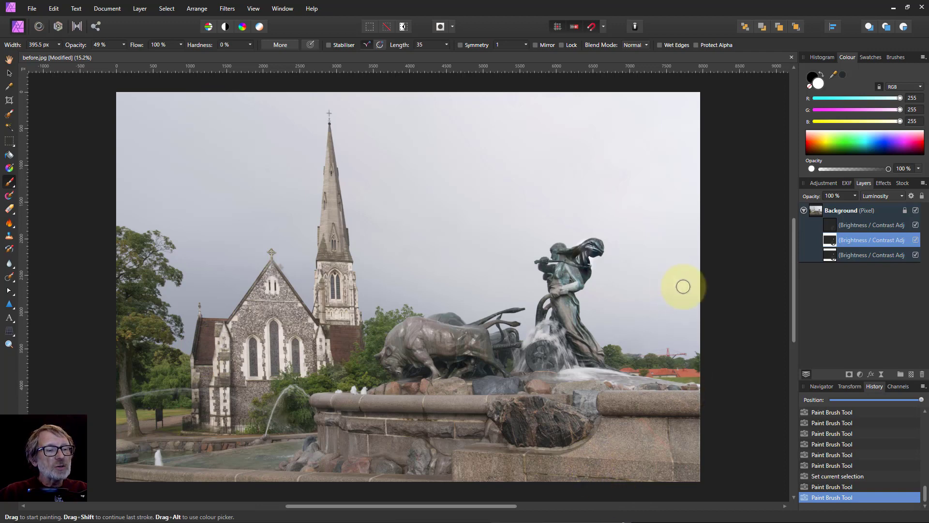
pyautogui.moveTo(922, 400); pyautogui.dragTo(642, 400)
pyautogui.click(912, 400)
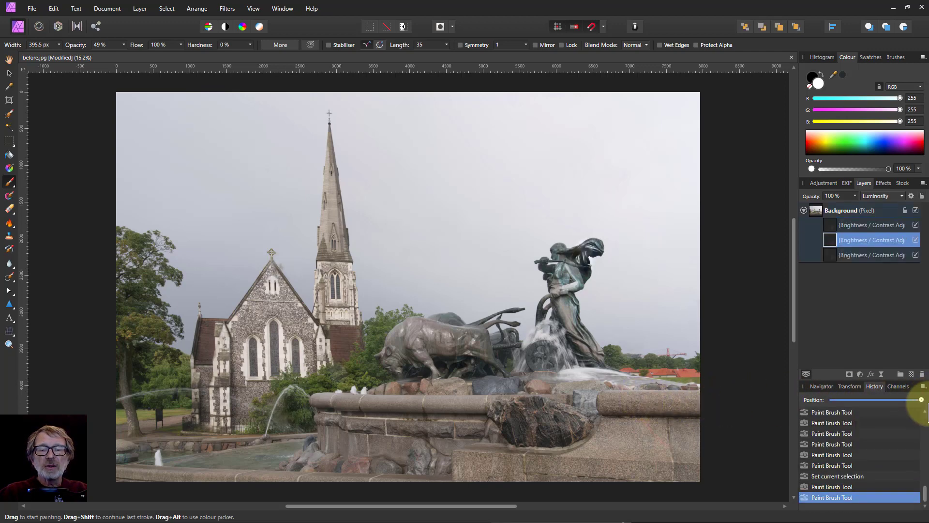